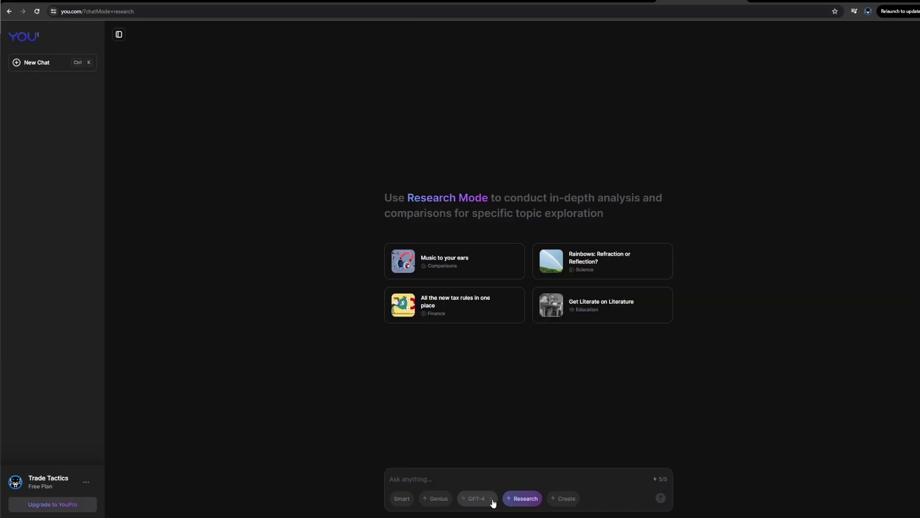
# Look over the GPT-4 model list, then put the You.com chat in Genius mode
pyautogui.click(493, 503)
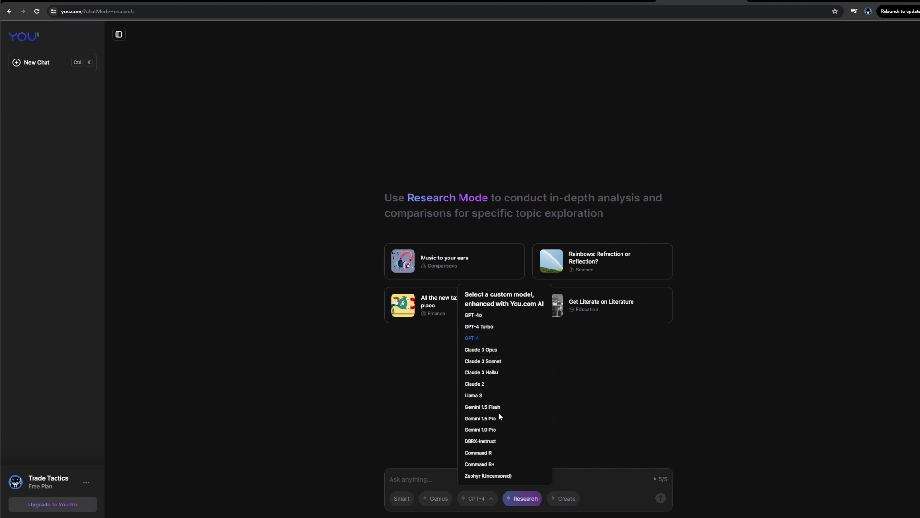
pyautogui.click(435, 499)
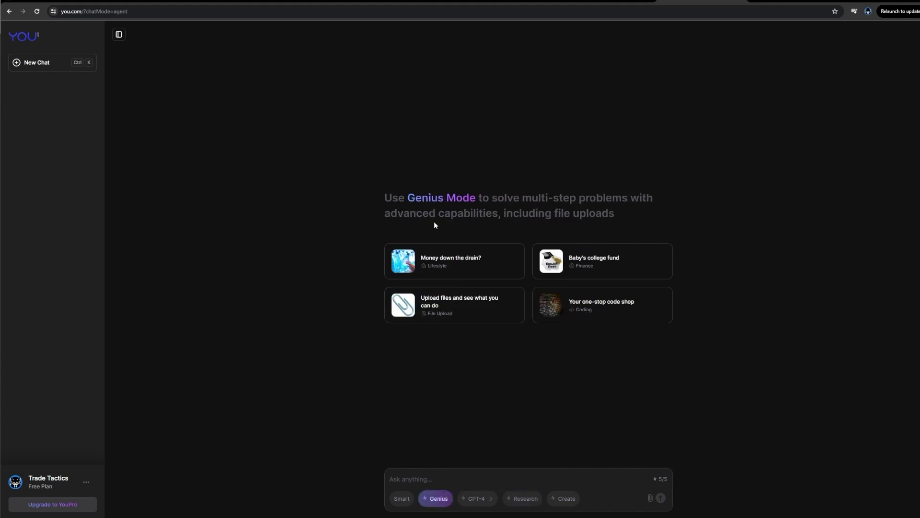
pyautogui.moveTo(493, 198); pyautogui.dragTo(633, 200)
pyautogui.click(633, 200)
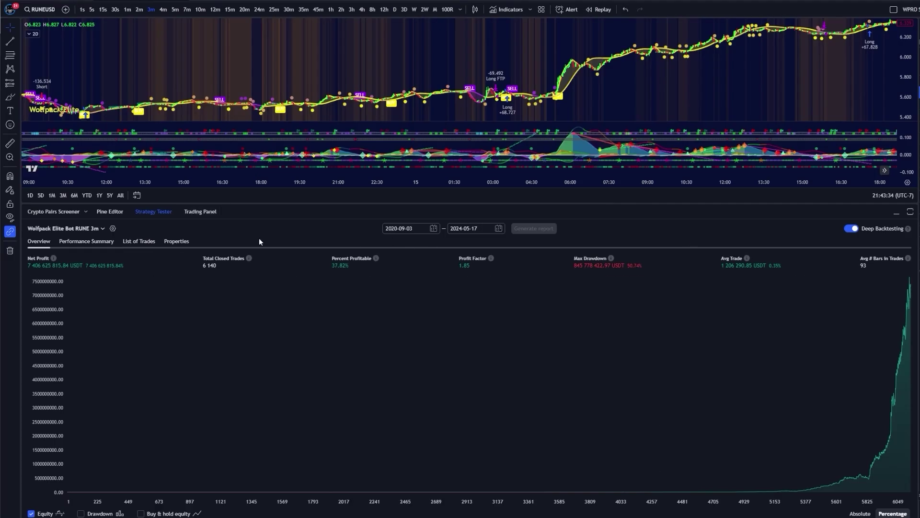
# Review the strategy's Performance Summary, collapse Strategy Tester, and pan to the latest RUNEUSD bars
pyautogui.click(87, 241)
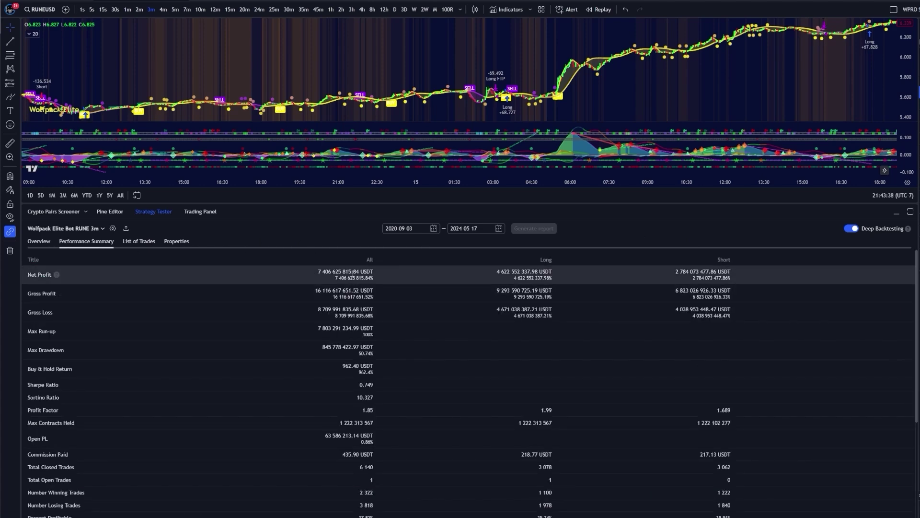
pyautogui.click(896, 211)
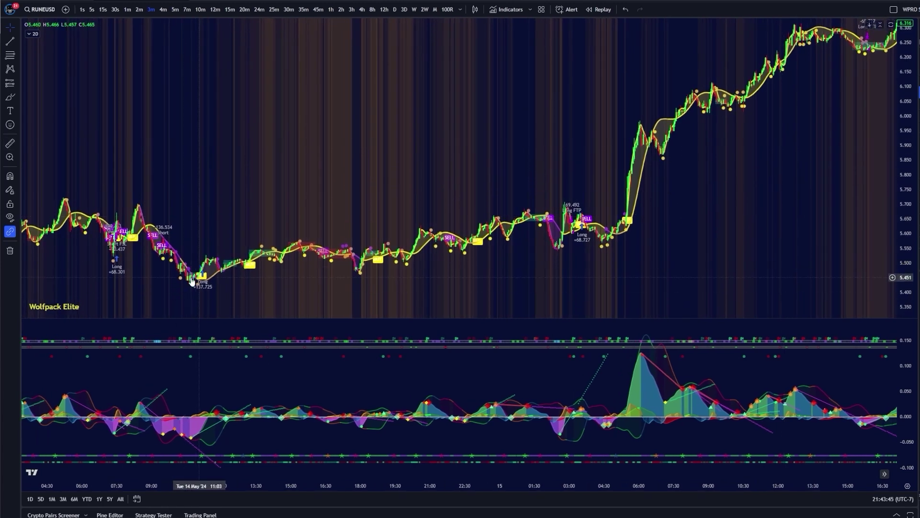
pyautogui.hscroll(2, 479, 186)
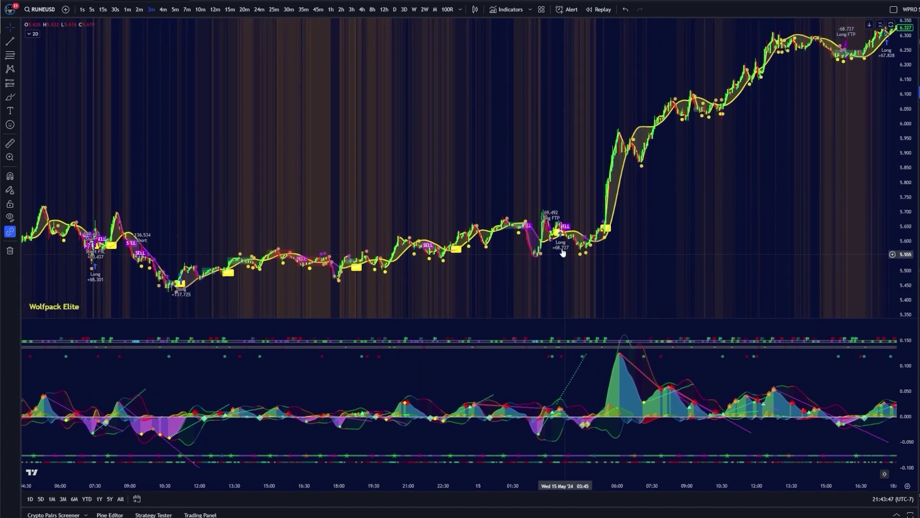
pyautogui.moveTo(714, 207); pyautogui.dragTo(550, 266)
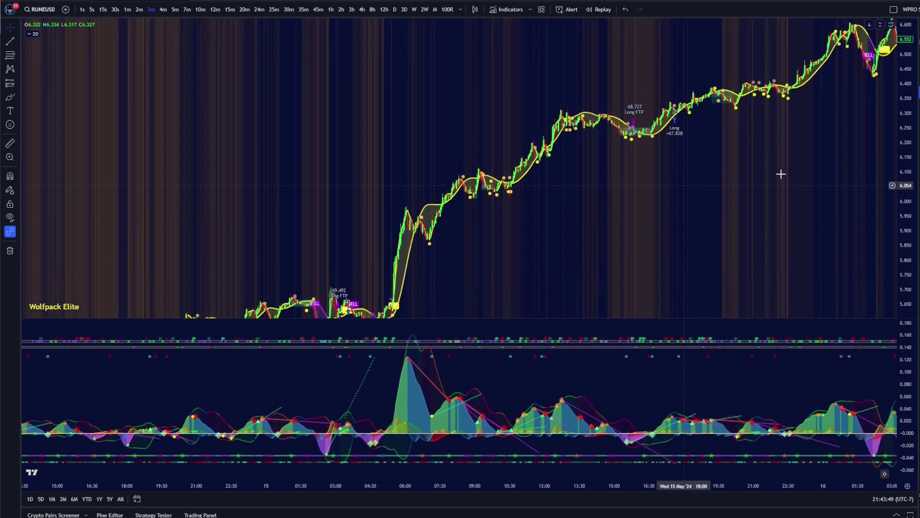
pyautogui.moveTo(772, 174); pyautogui.dragTo(544, 258)
pyautogui.scroll(-4, 543, 258)
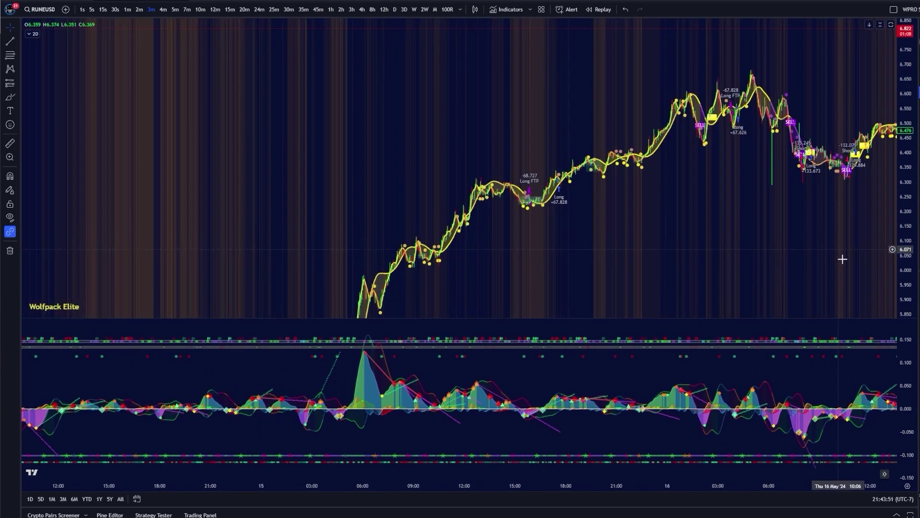
# Switch the chart to 30-minute bars and measure the 1.488 (26.97%) rise over 125 bars
pyautogui.write('30')
pyautogui.press('Return')
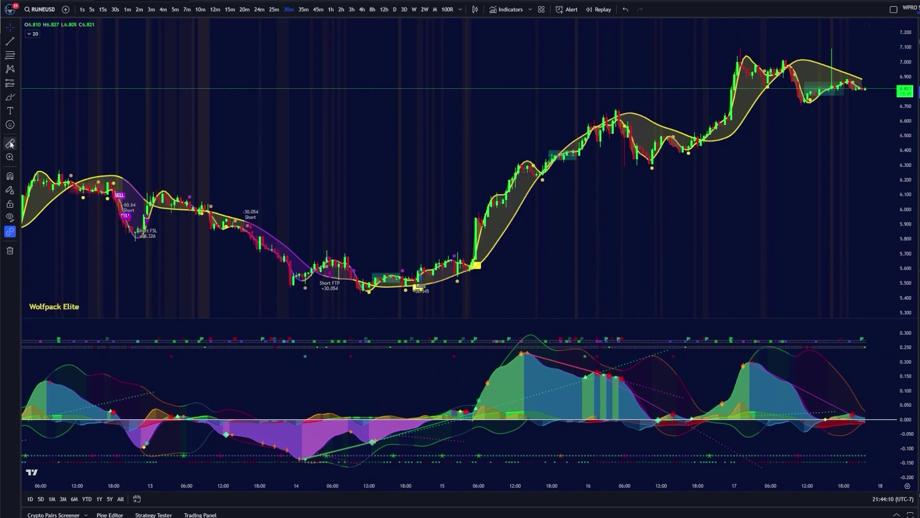
pyautogui.moveTo(416, 280); pyautogui.dragTo(795, 61)
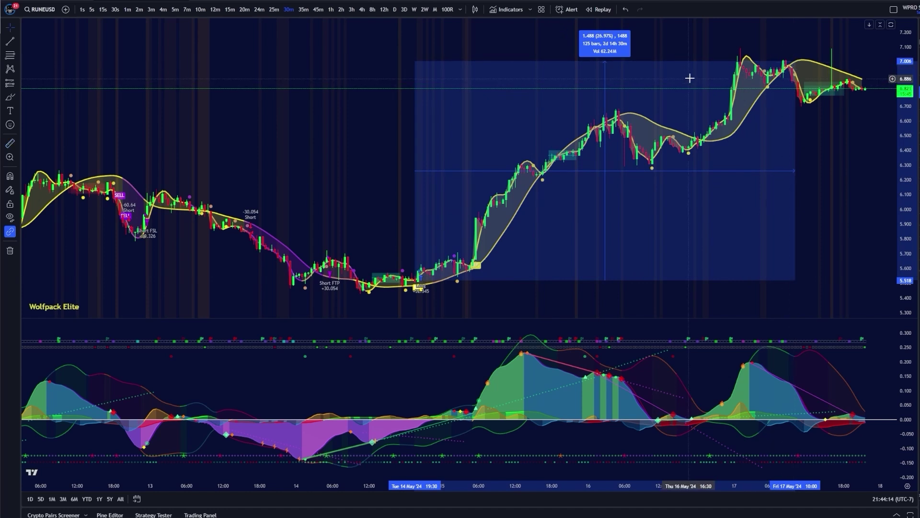
# Clear the price measurement from the RUNEUSD chart
pyautogui.click(721, 105)
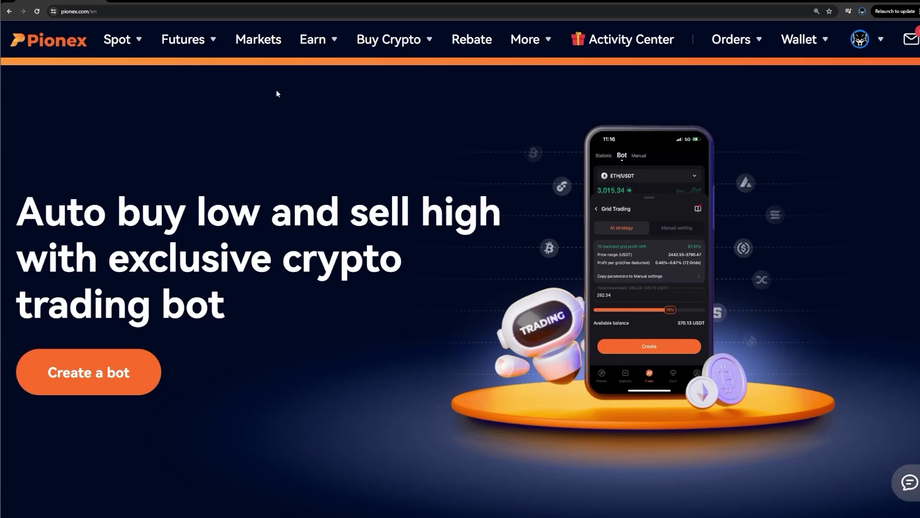
# Open Pionex Futures Bot details for RUNE WPRO ELITE RUNE 3m, showing +992.97 USDT
pyautogui.moveTo(183, 39)
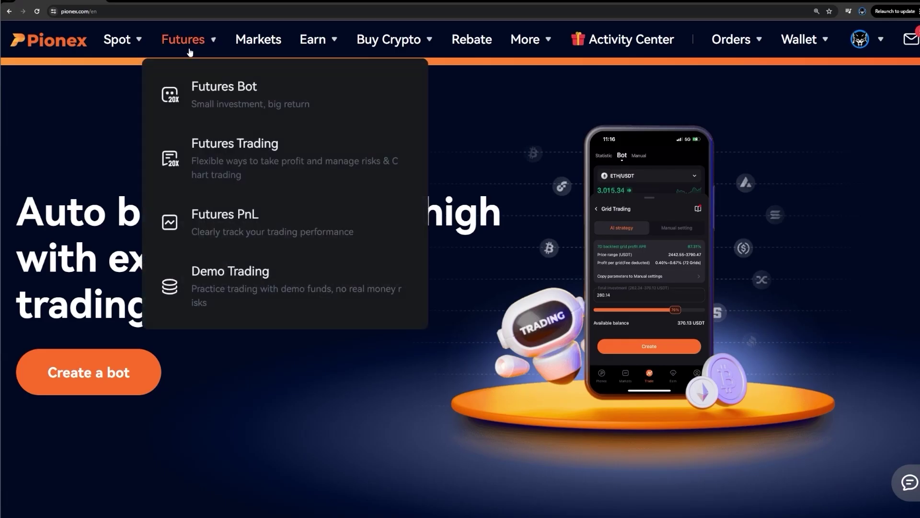
pyautogui.click(222, 91)
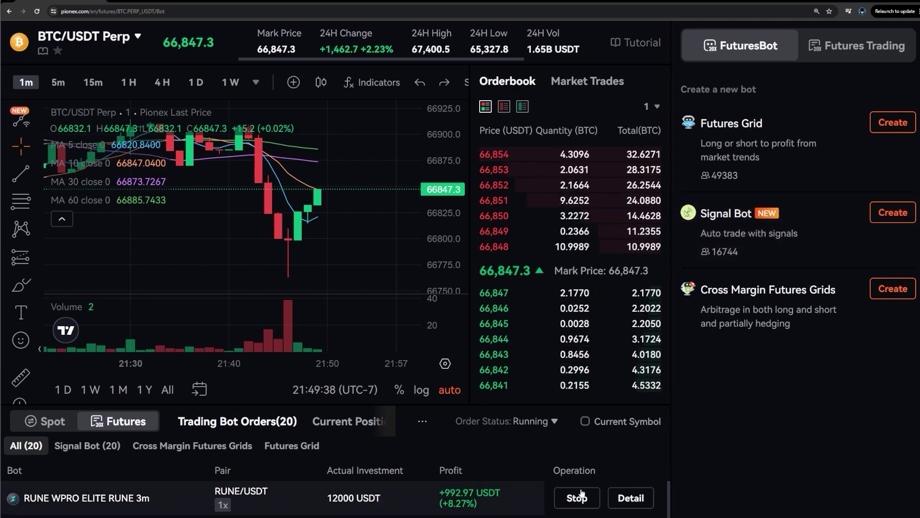
pyautogui.click(632, 497)
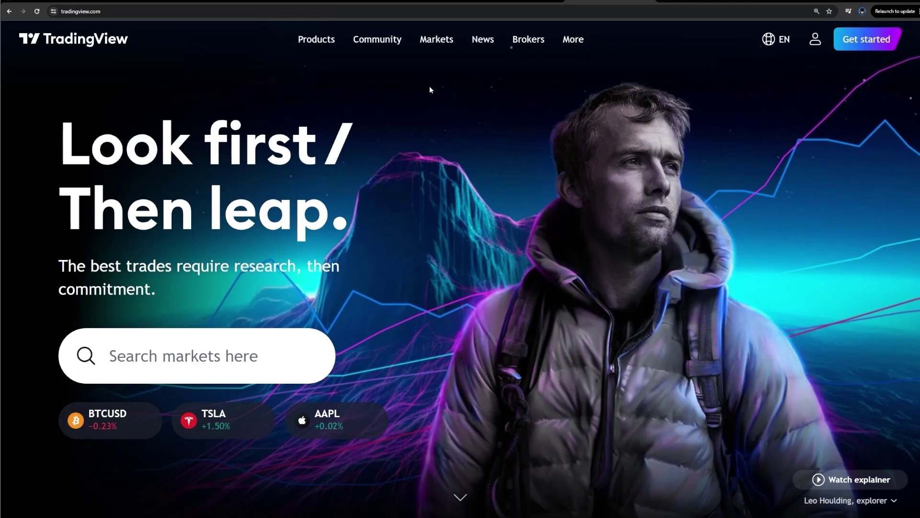
# Find the Fourier Adjusted Average True Range [BackQuant] script in Community Indicators and copy its Pine code
pyautogui.moveTo(386, 39)
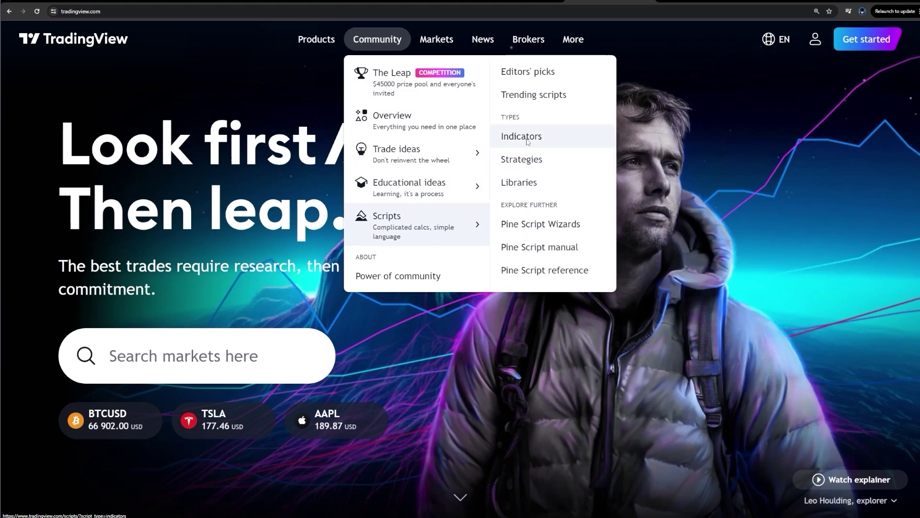
pyautogui.click(527, 140)
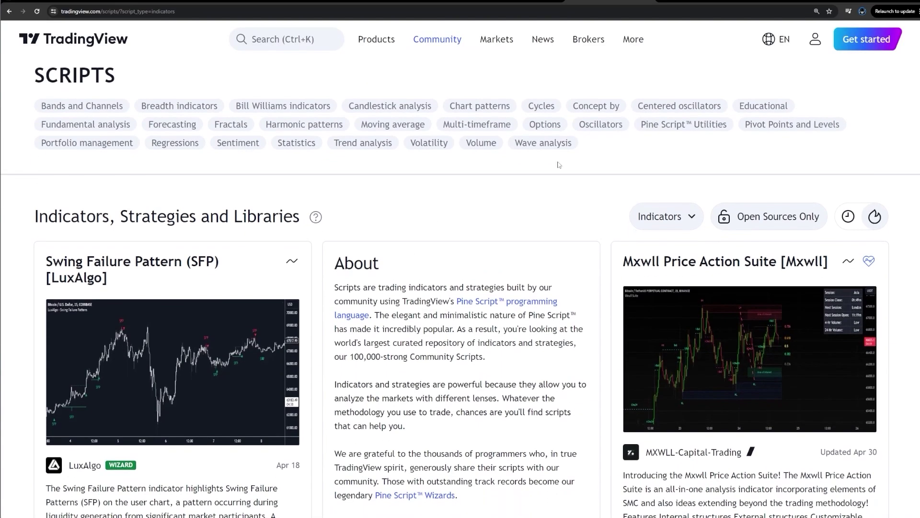
pyautogui.scroll(1, 581, 224)
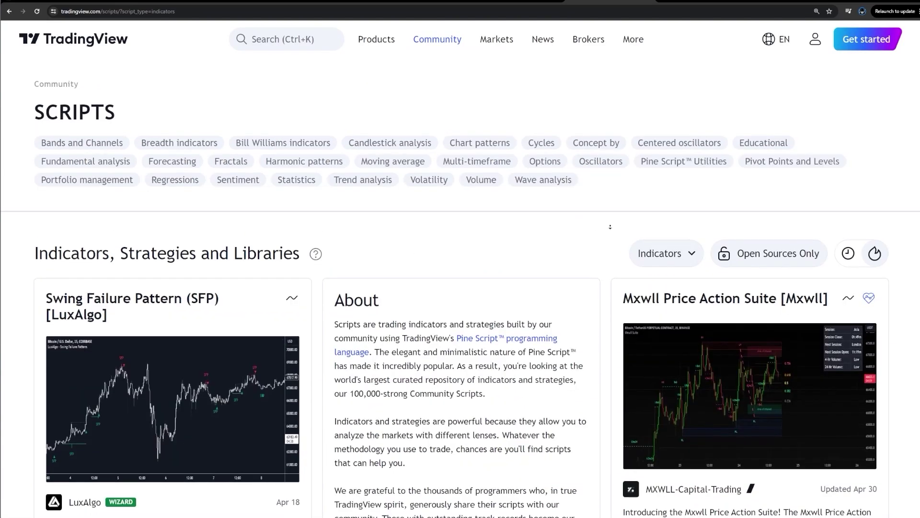
pyautogui.scroll(-2, 609, 214)
pyautogui.scroll(-8, 610, 240)
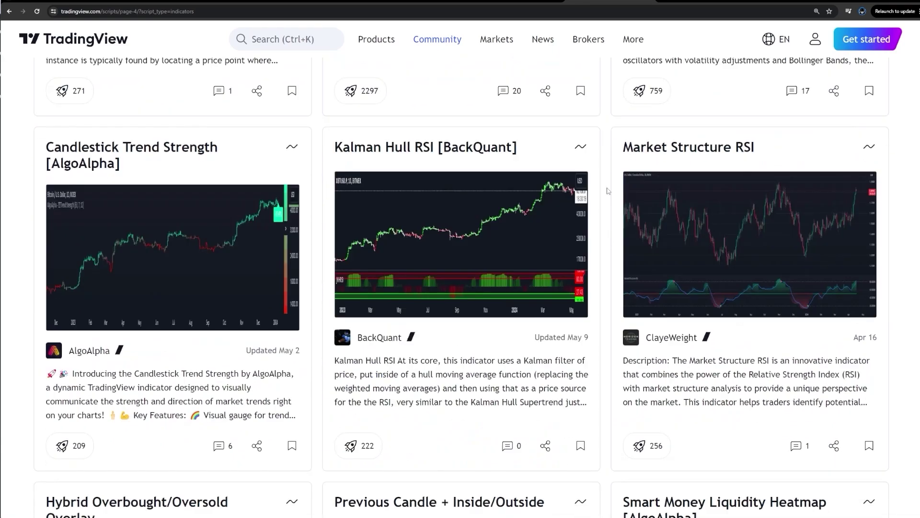
pyautogui.scroll(-10, 607, 211)
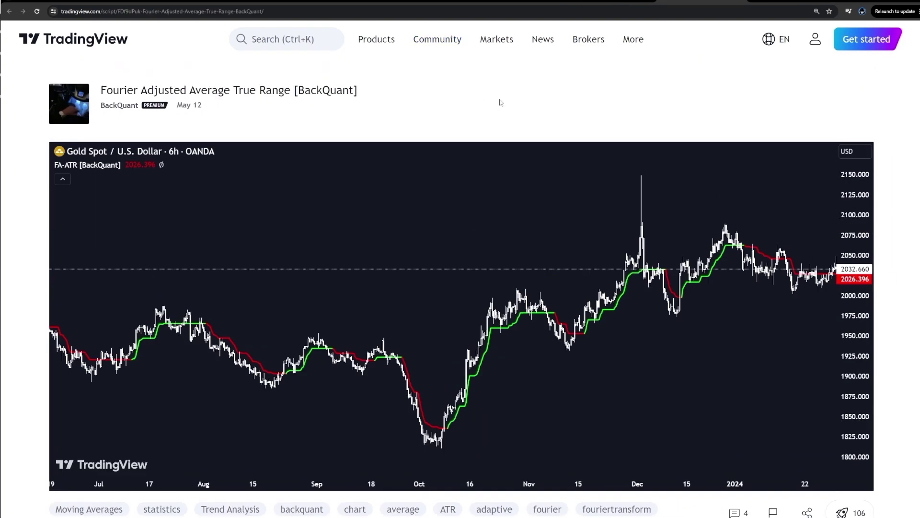
pyautogui.scroll(-1, 894, 178)
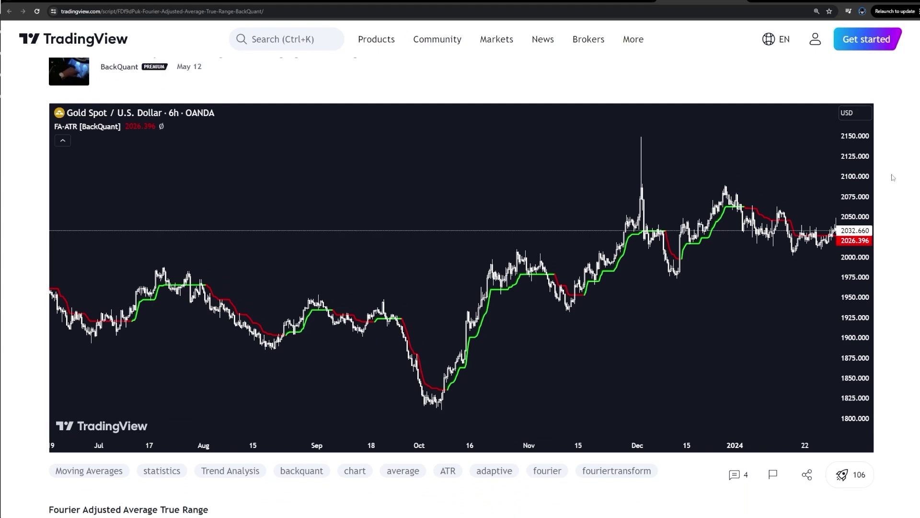
pyautogui.scroll(-15, 893, 177)
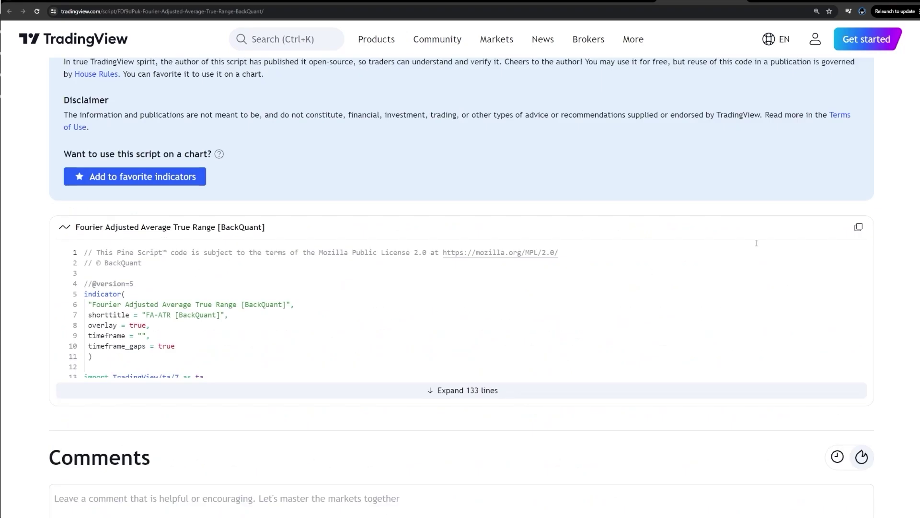
pyautogui.click(858, 228)
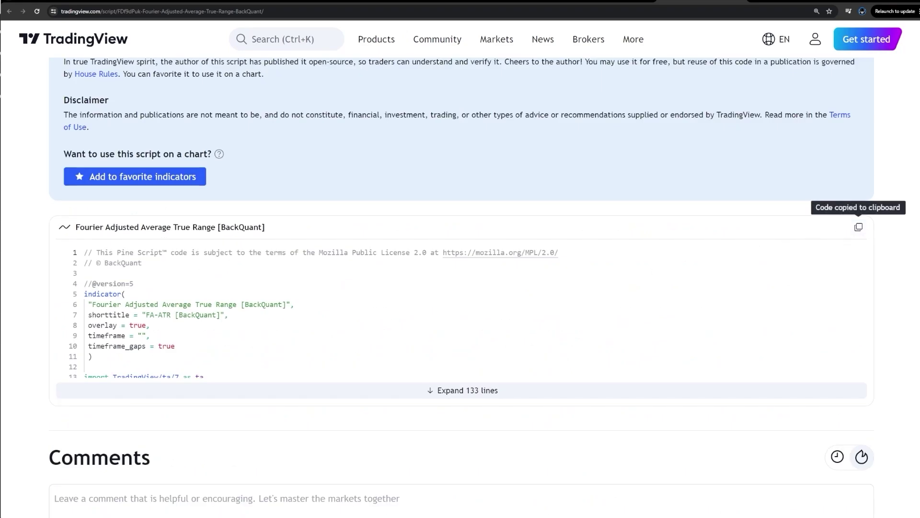
pyautogui.click(800, 1)
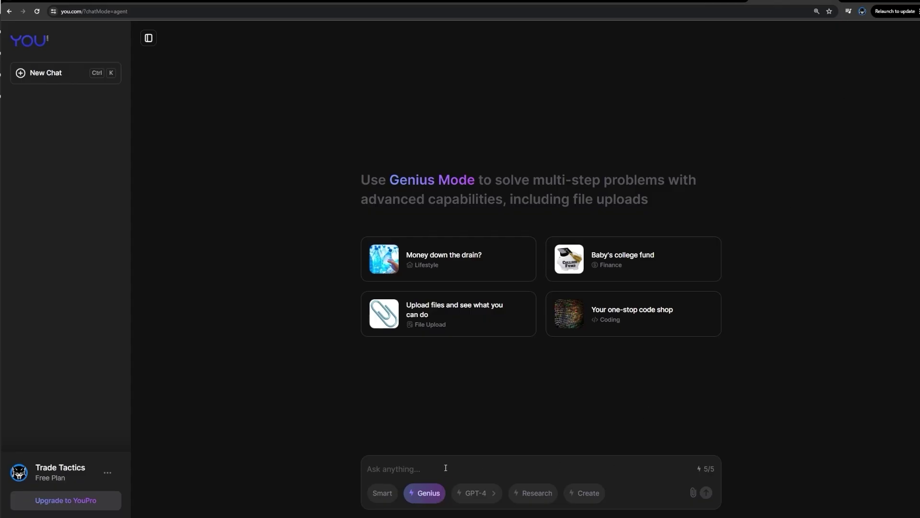
# Ask Genius mode for a Pine Script v5 strategy using the pasted FA-ATR indicator code
pyautogui.write('design a trading strategy using this indicator in pinescript v5 code, ensure that it both long and shorts:')
pyautogui.hotkey('ctrl', 'v')
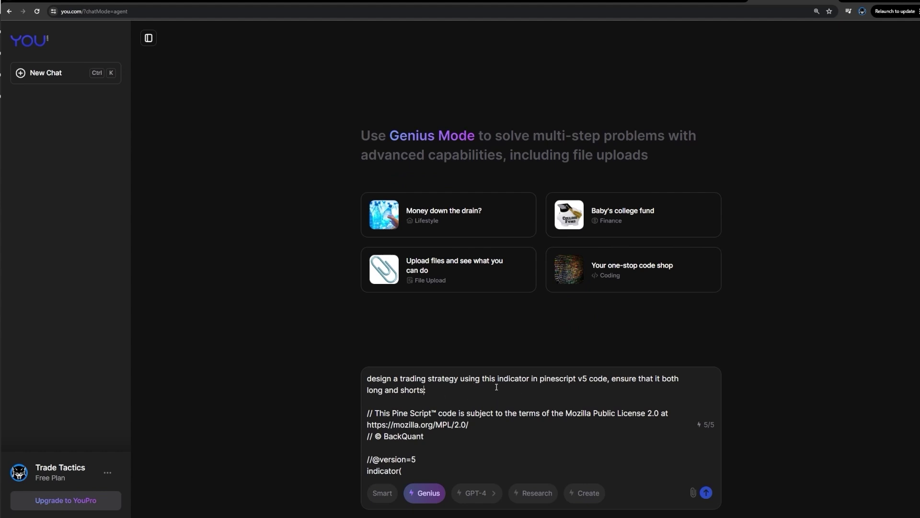
pyautogui.press('Return')
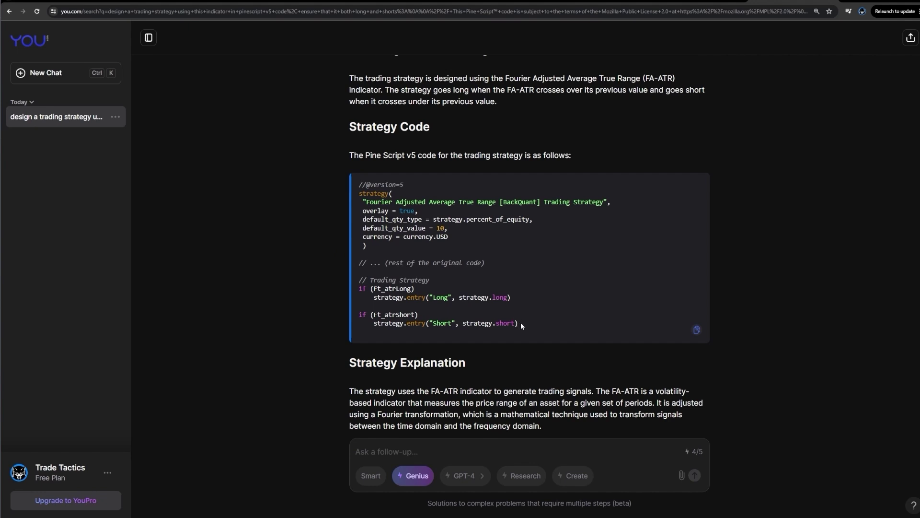
# Replace the indicator declaration with the generated strategy( header and add the script to the chart
pyautogui.moveTo(372, 246); pyautogui.dragTo(354, 190)
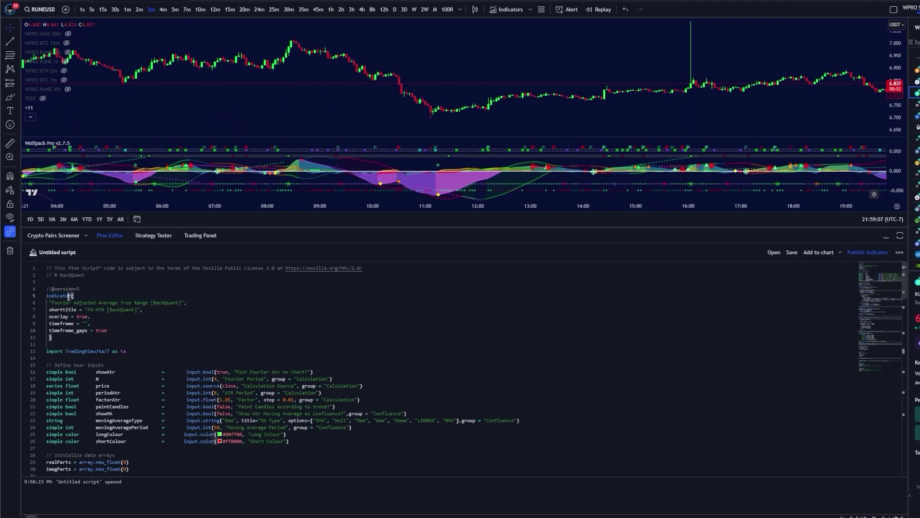
pyautogui.moveTo(67, 297); pyautogui.dragTo(46, 296)
pyautogui.click(130, 294)
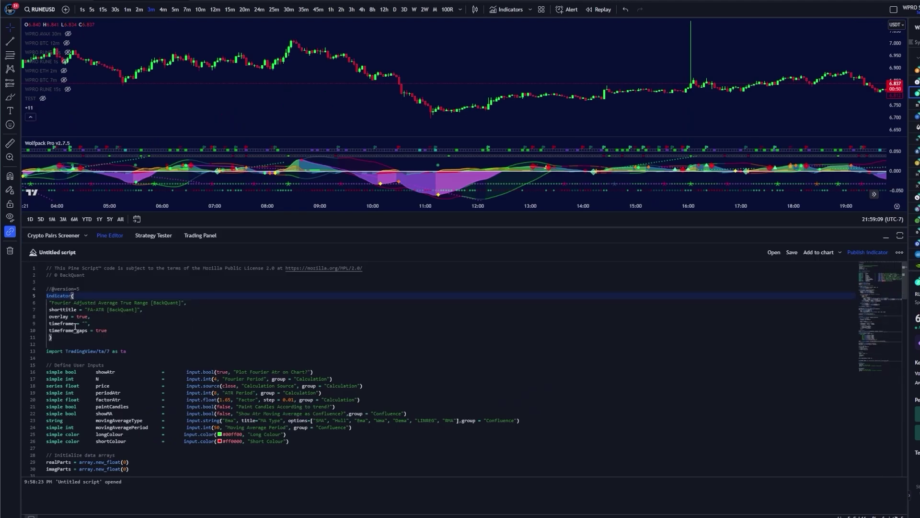
pyautogui.moveTo(367, 246); pyautogui.dragTo(355, 188)
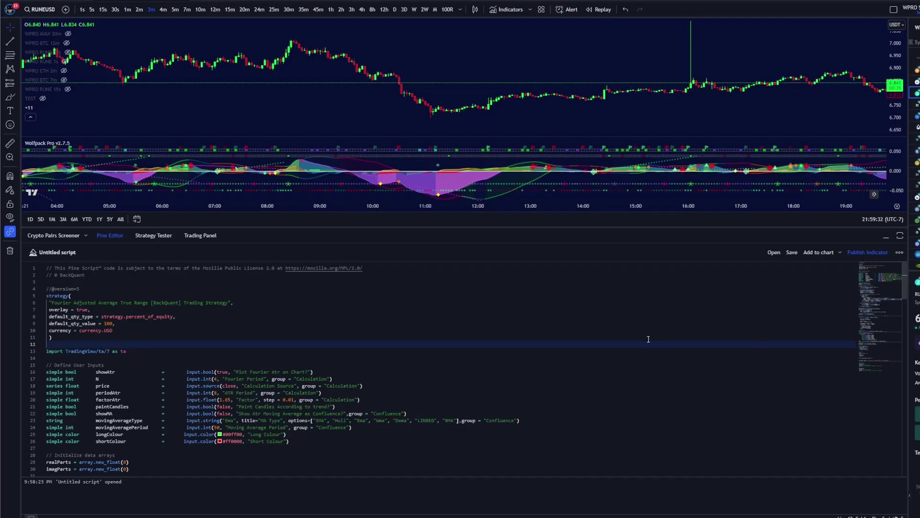
pyautogui.scroll(-20, 647, 339)
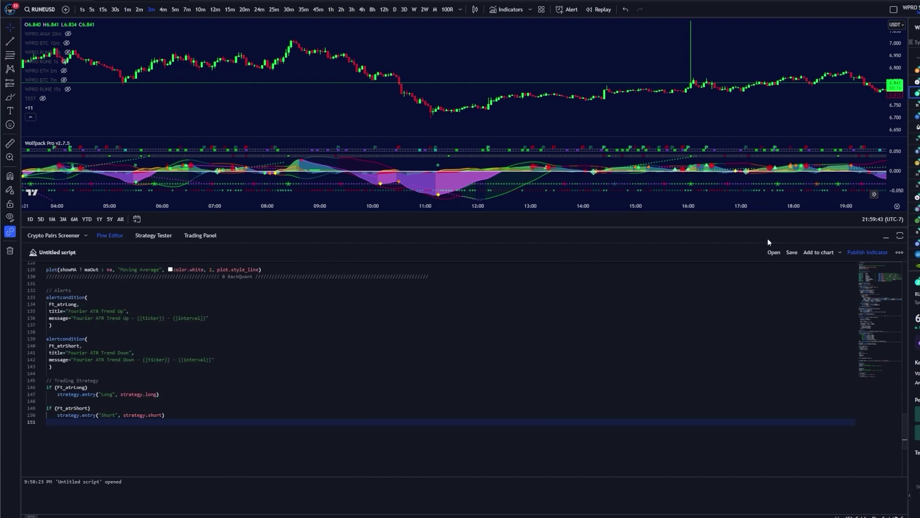
pyautogui.click(822, 253)
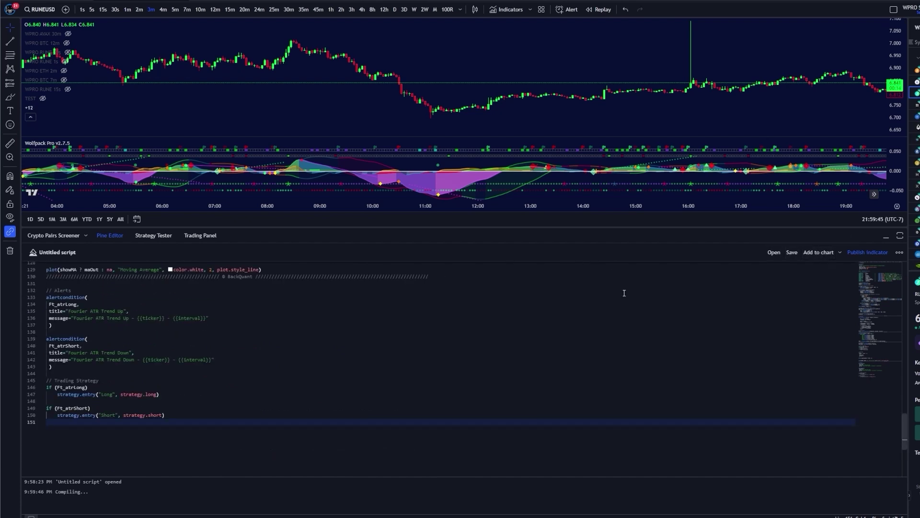
# Set the strategy's commission to 0.05% with 100 USD initial capital and confirm
pyautogui.click(152, 236)
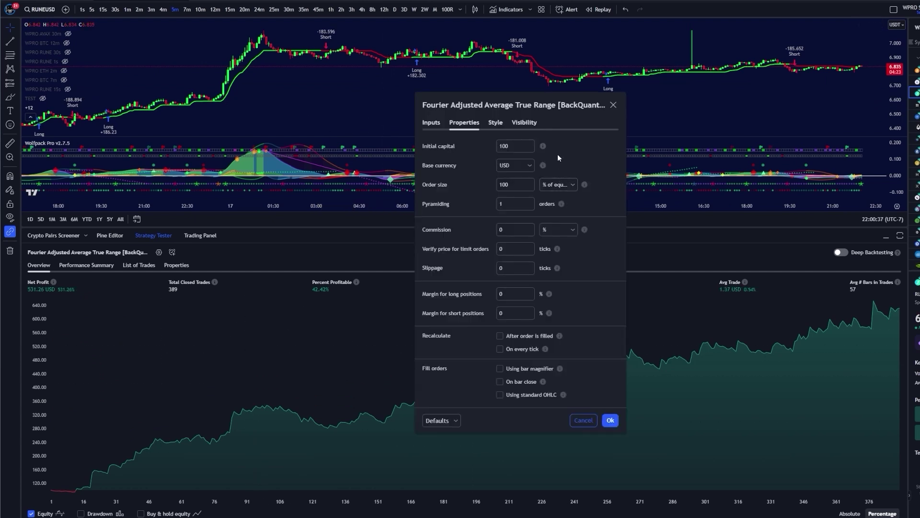
pyautogui.click(515, 146)
pyautogui.click(525, 187)
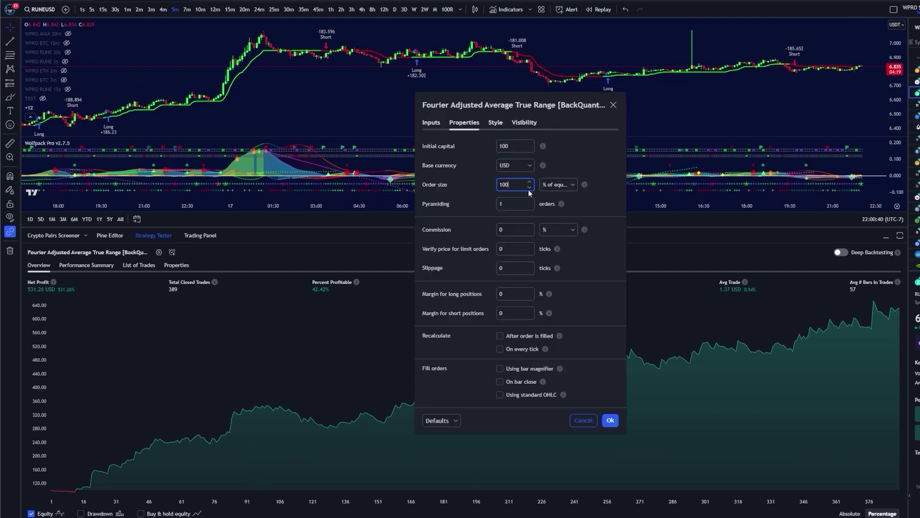
pyautogui.click(515, 226)
pyautogui.click(488, 215)
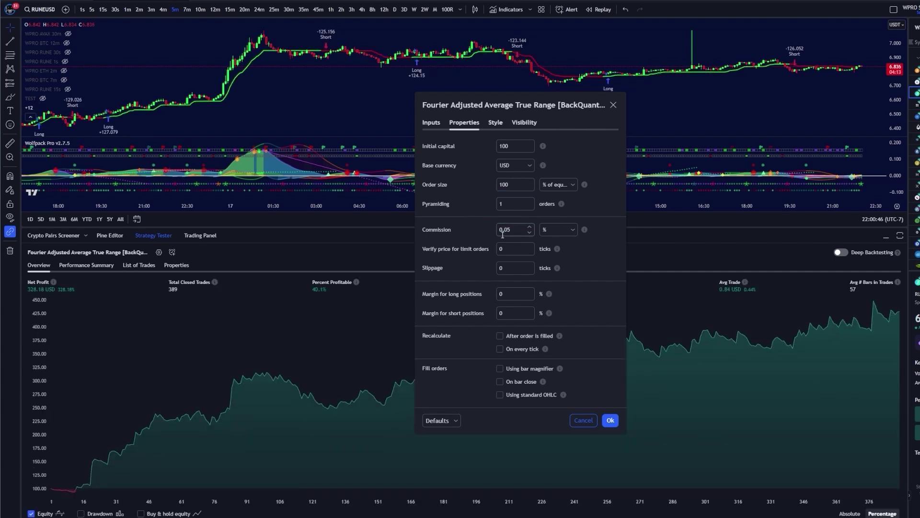
pyautogui.click(610, 420)
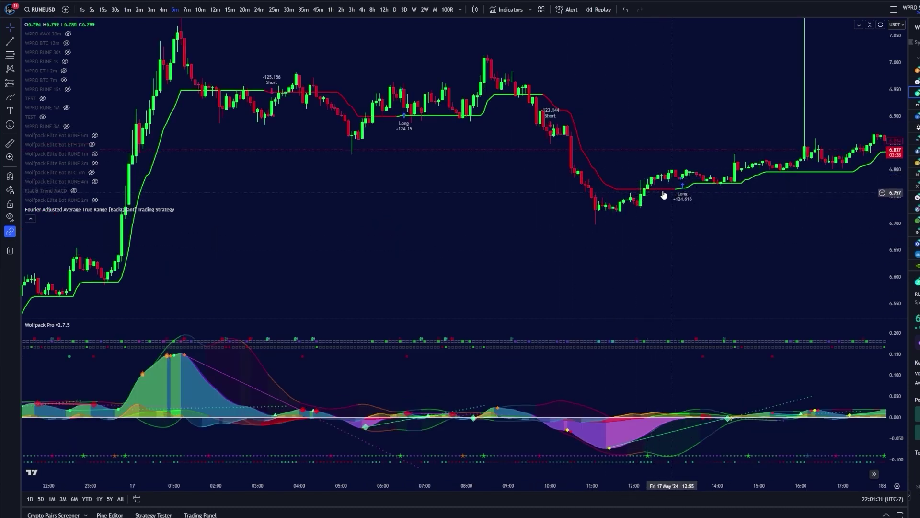
# Scroll the chart to inspect the strategy's Long and Short trade labels
pyautogui.hscroll(5, 675, 191)
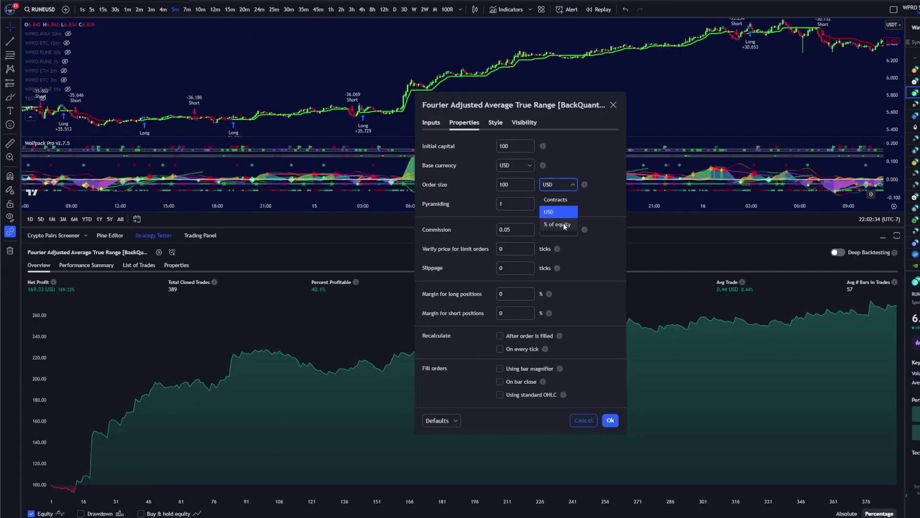
# Change the strategy's order size unit to USD and confirm
pyautogui.click(554, 213)
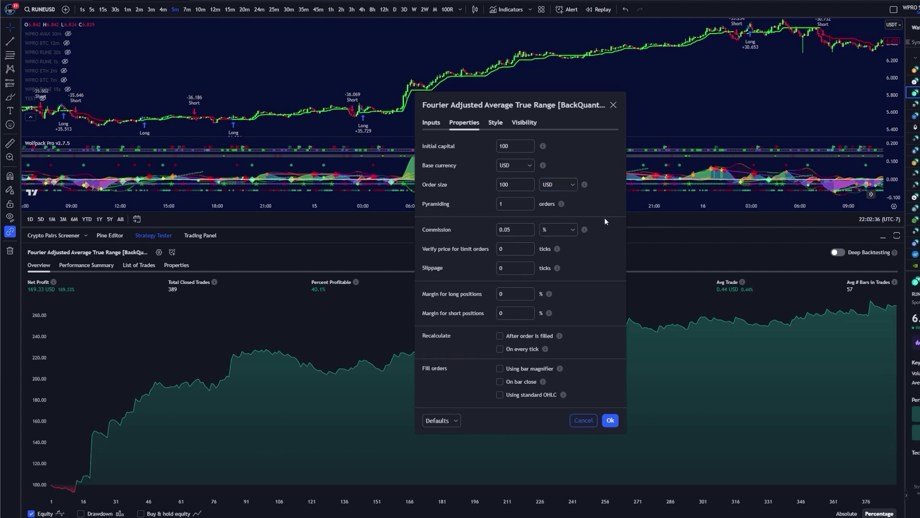
pyautogui.click(610, 420)
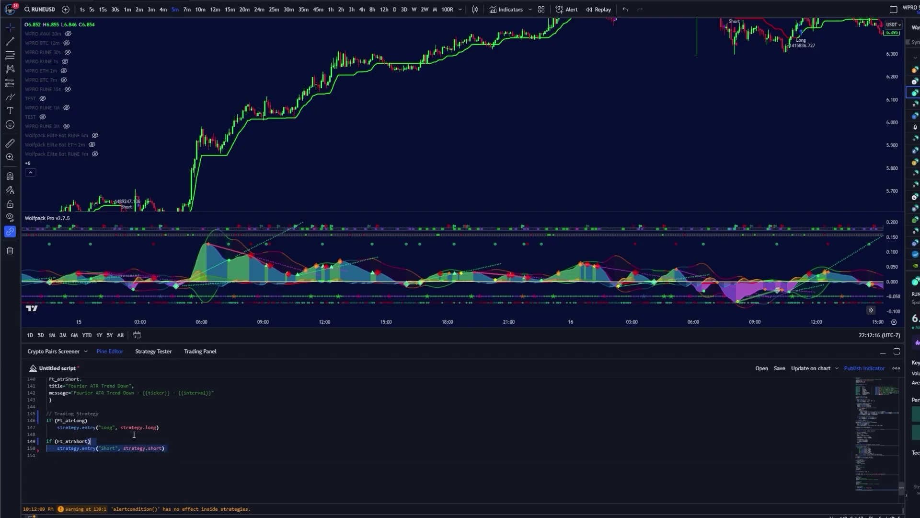
# Replace lines 145-150 with the EMA-filtered, ATR-flip strategy code, update the chart and view the backtest
pyautogui.moveTo(53, 434); pyautogui.dragTo(44, 413)
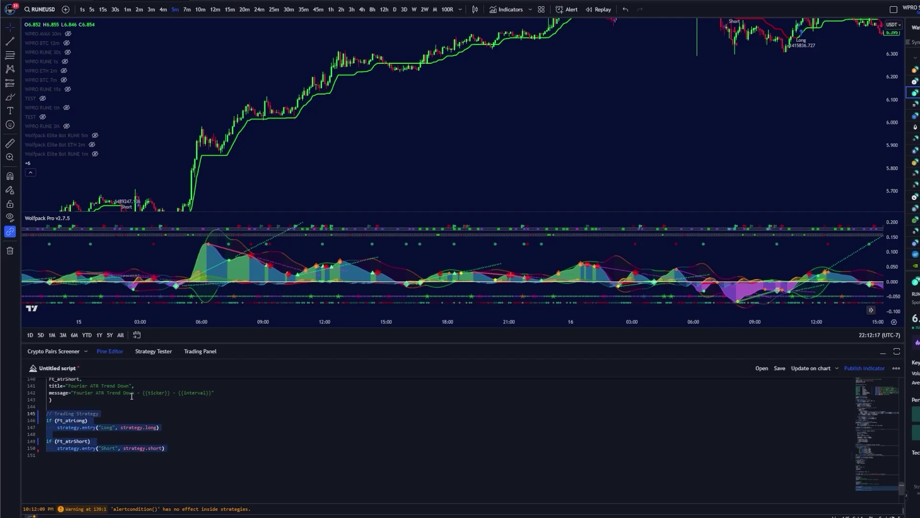
pyautogui.hotkey('ctrl', 'v')
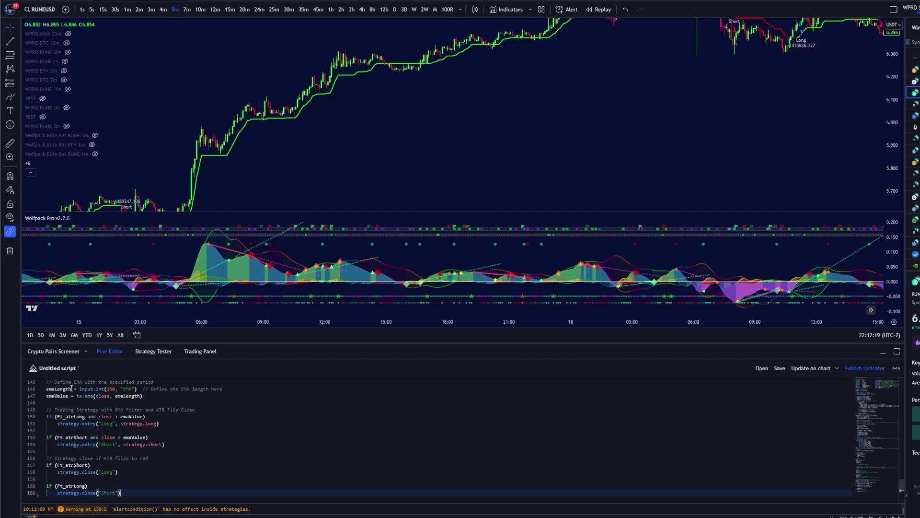
pyautogui.click(820, 369)
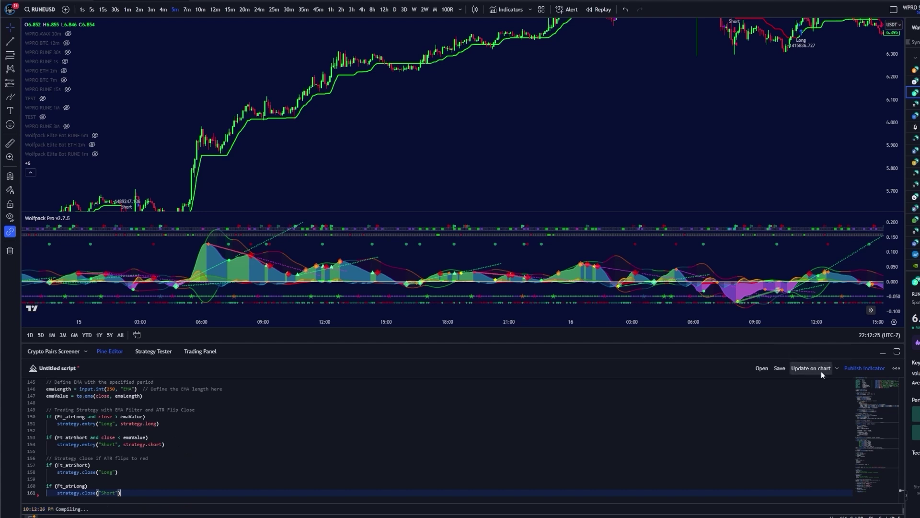
pyautogui.click(159, 352)
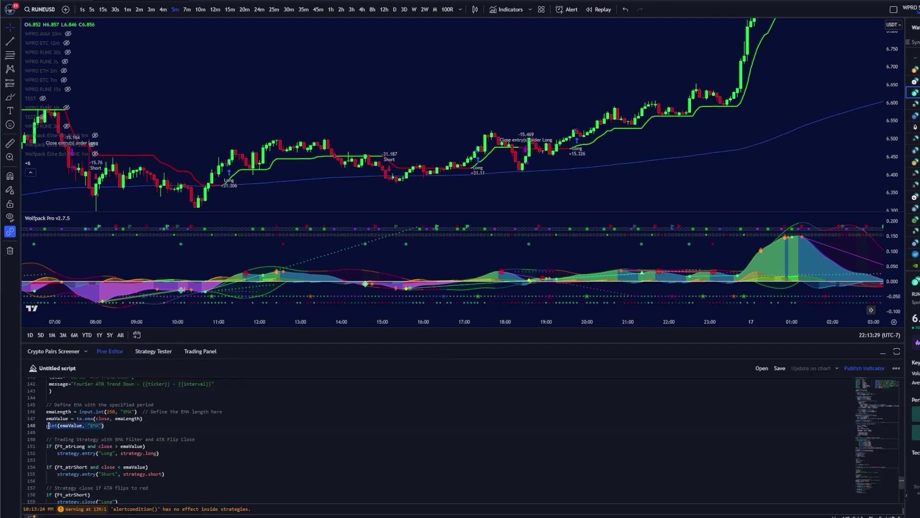
# Edit the line 148 plot call to plot(emaValue, "EMA") and enlarge the chart
pyautogui.click(109, 425)
pyautogui.moveTo(109, 425); pyautogui.dragTo(44, 428)
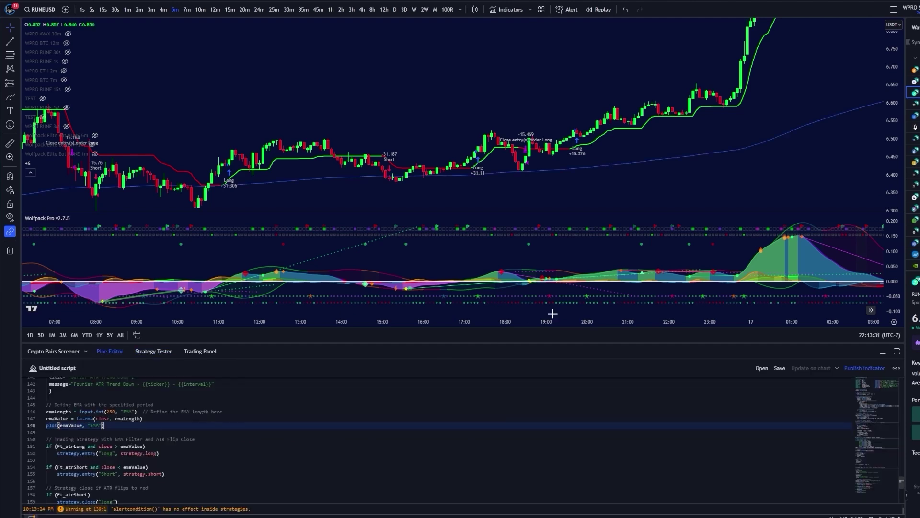
pyautogui.click(883, 352)
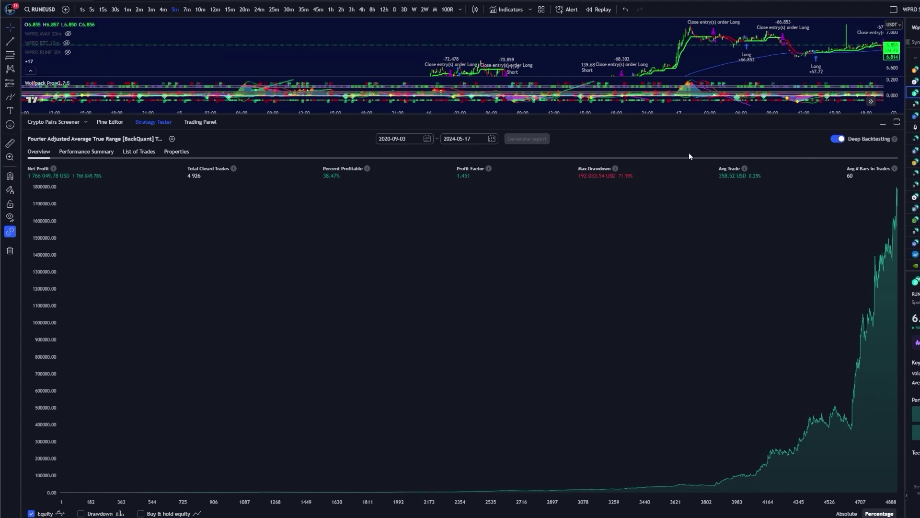
# Size orders in USD, rerun the deep backtest to 1,245.72 USD net profit, then return to You.com
pyautogui.click(839, 139)
pyautogui.click(559, 184)
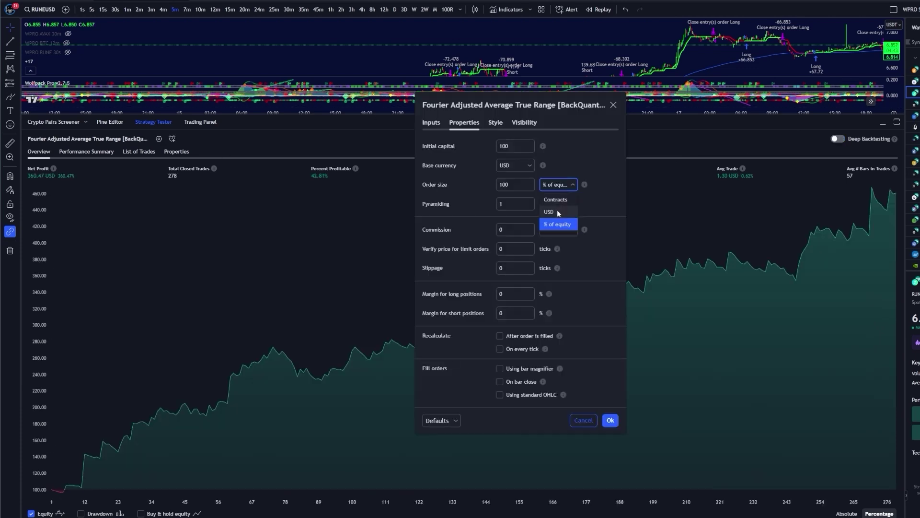
pyautogui.click(557, 212)
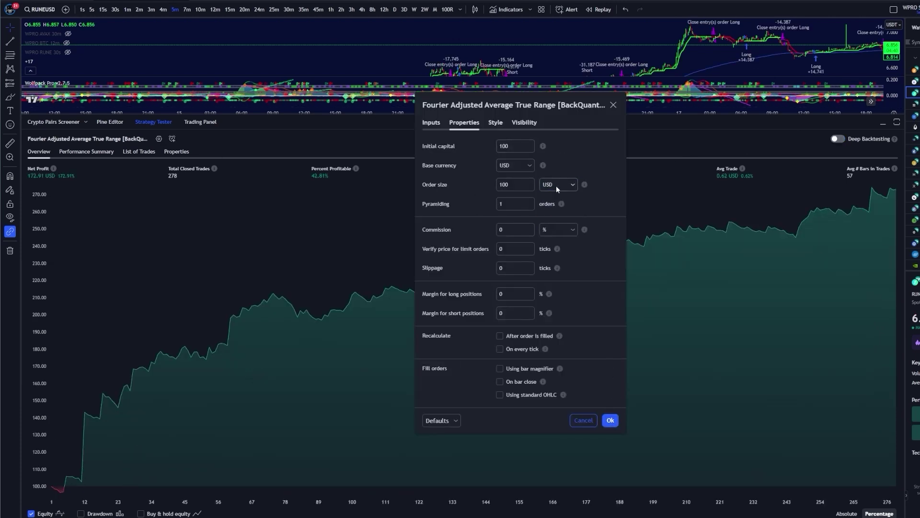
pyautogui.click(610, 419)
pyautogui.click(838, 138)
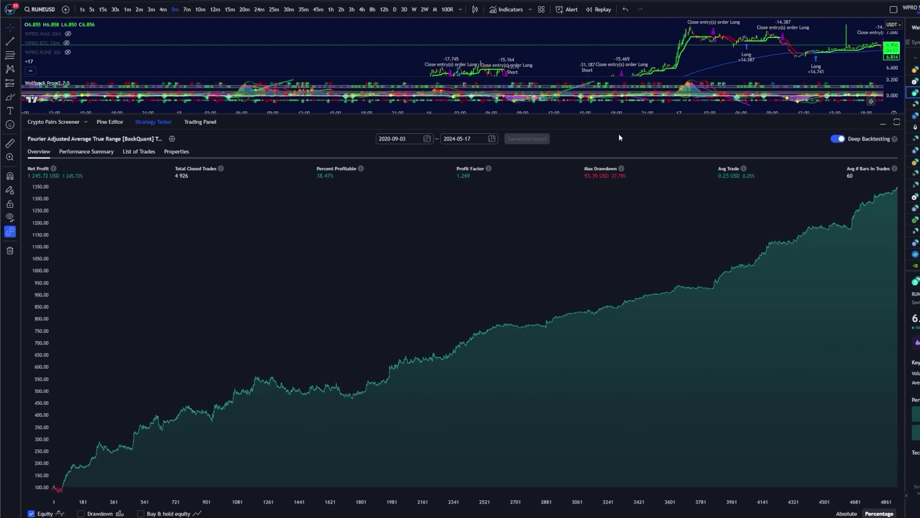
pyautogui.hotkey('alt', 'Tab')
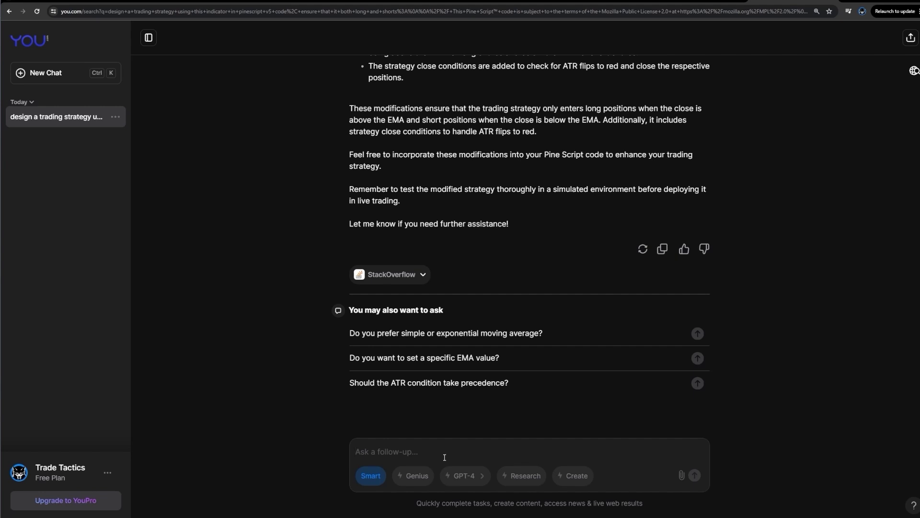
# Send the stop-loss and take-profit request with the strategy code and scroll through the revised code
pyautogui.hotkey('ctrl', 'v')
pyautogui.press('Return')
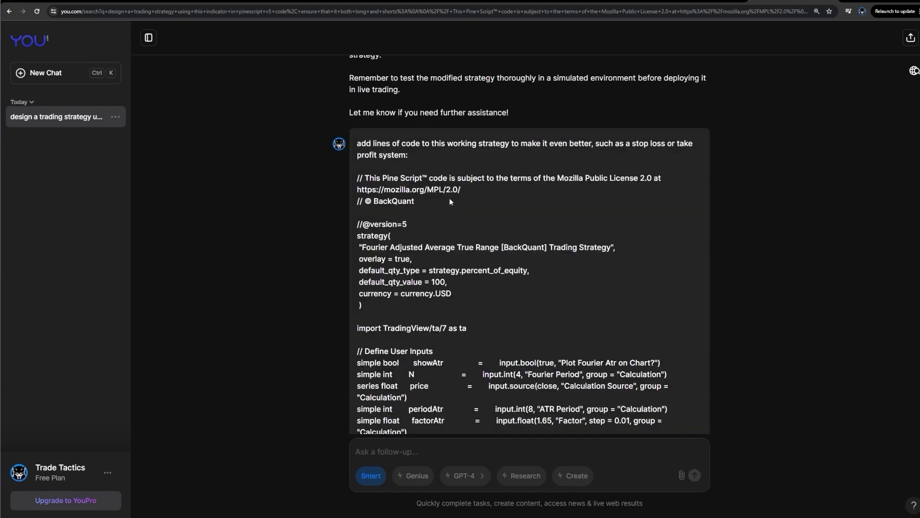
pyautogui.middleClick(723, 146)
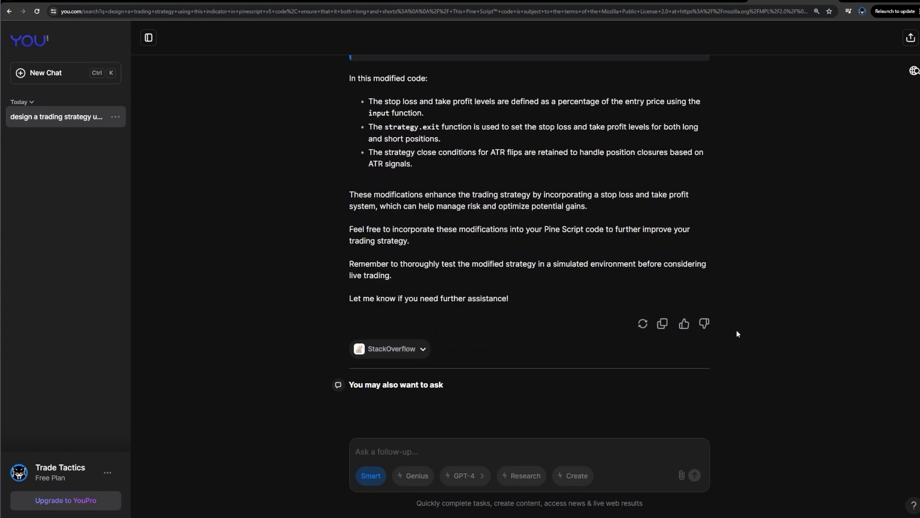
# Paste the stop-loss/take-profit code over lines 145–162 and view the Take Profit/Stop Loss labels on RUNEUSD
pyautogui.scroll(1, 726, 286)
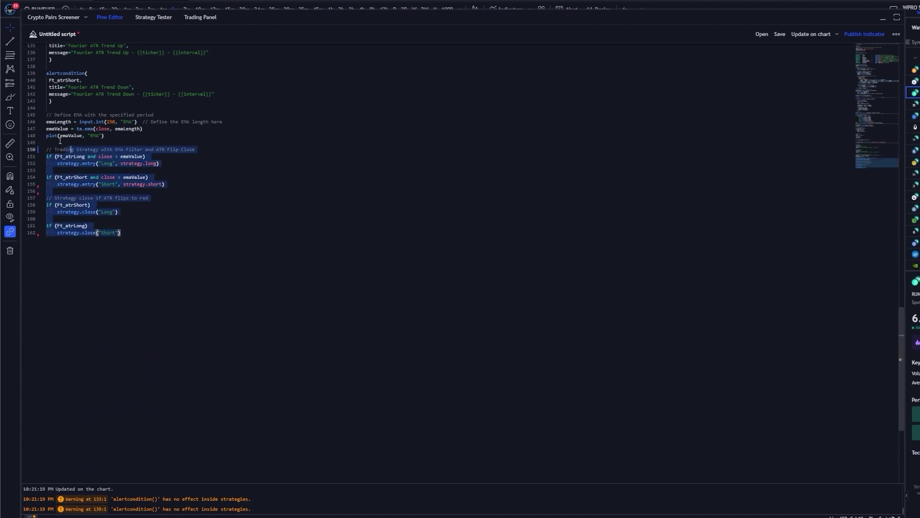
pyautogui.moveTo(59, 140); pyautogui.dragTo(42, 116)
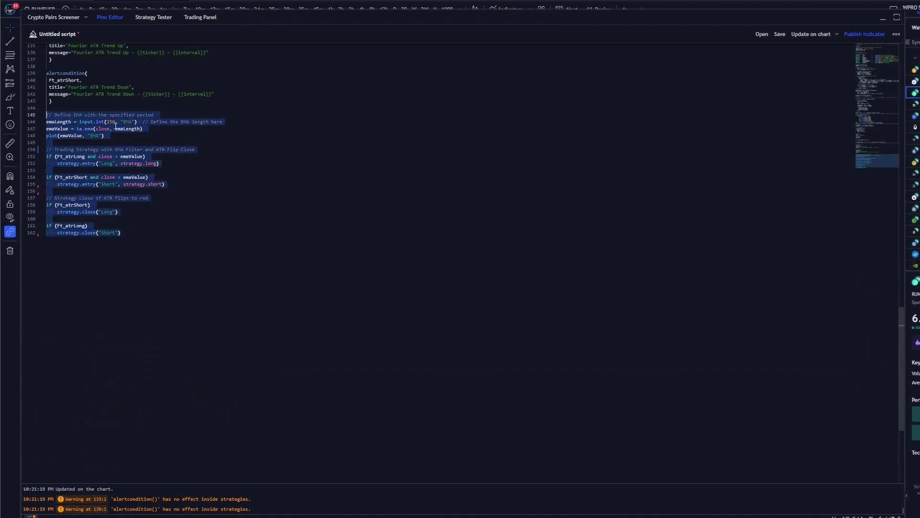
pyautogui.write('// Define EMA with the specified period emaLength = input.int(250, "EMA")  // Define the EMA length here emaValue = ta.ema(close, emaLength) plot(emaValue, "EMA")  // Trading Strategy with EMA Filter, Stop Loss, and Take Profit if (Ft_atrLong and close > emaValue)     strategy.entry("Long", strategy.long)  if (Ft_atrShort and close < emaValue)     strategy.entry("Short", strategy.short)  // Calculate Stop Loss and Take Profit based on Strategy Average Price averagePrice = strategy.position_avg_price stopLossPct = input(2.0, title="Stop Loss (%)")  // Define the stop loss percentage takeProfitPct = input(3.0, title="Take Profit (%)")  // Define the take profit percentage  stopLossPrice = averagePrice * (1 - stopLossPct / 100) takeProfitPrice = averagePrice * (1 + takeProfitPct / 100)  strategy.exit("Take Profit/Stop Loss", from_entry="Long", limit=takeProfitPrice, stop=stopLossPrice) strategy.exit("Take Profit/Stop Loss", from_entry="Short", limit=takeProfitPrice, stop=stopLossPrice)  // Strategy close if ATR flips to red if (Ft_atrShort)     strategy.close("Long")  if (Ft_atrLong)     strategy.close("Short")')
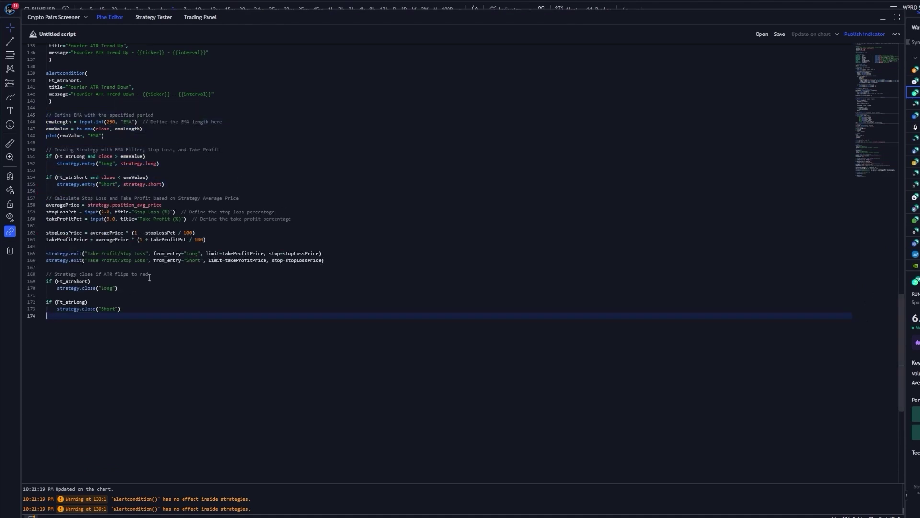
pyautogui.click(660, 123)
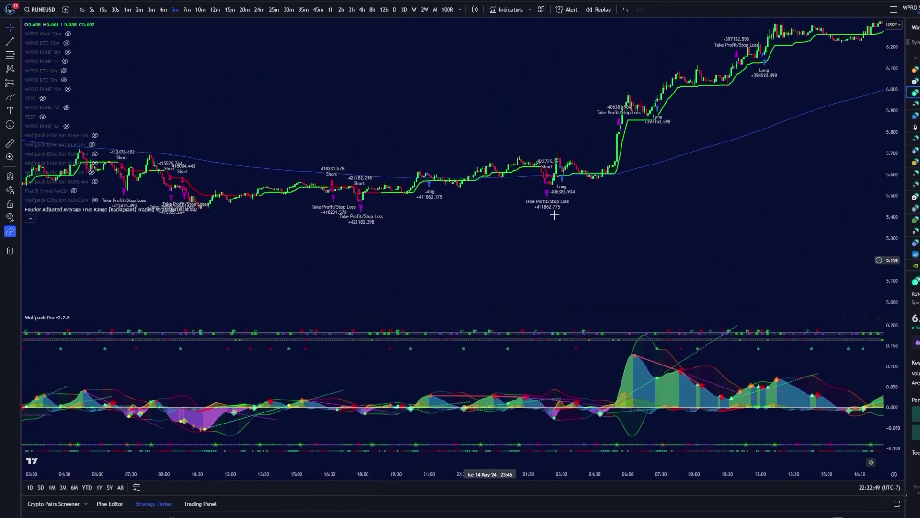
pyautogui.hscroll(5, 554, 214)
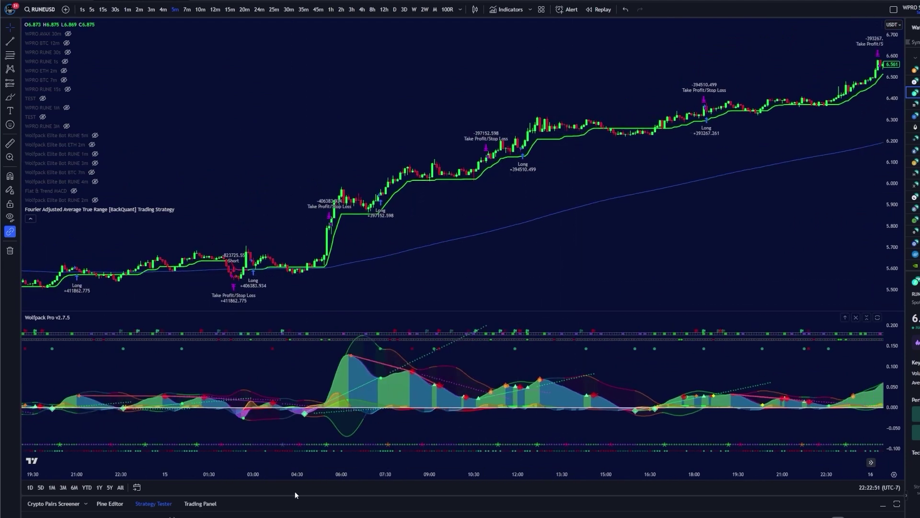
# Review the 2% Stop Loss and 3% Take Profit inputs beside the enlarged backtest results
pyautogui.click(192, 209)
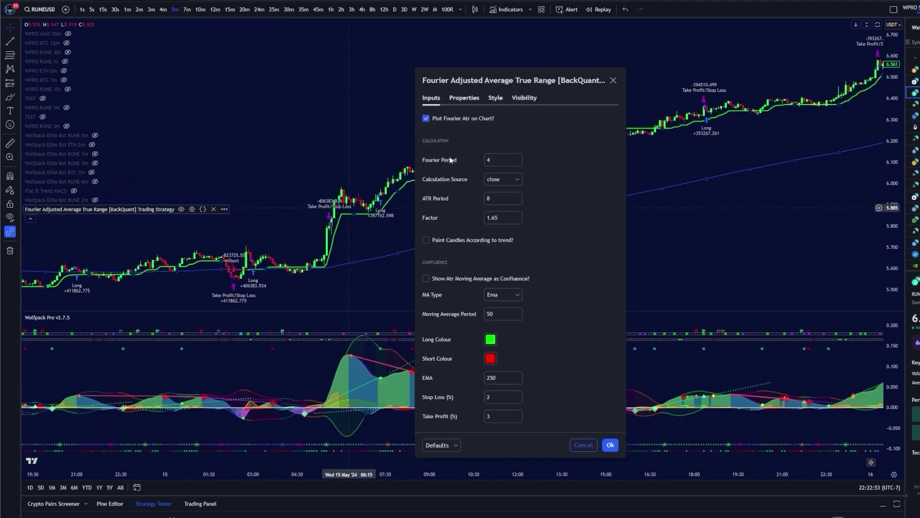
pyautogui.click(493, 397)
pyautogui.press('Tab')
pyautogui.moveTo(409, 495); pyautogui.dragTo(174, 126)
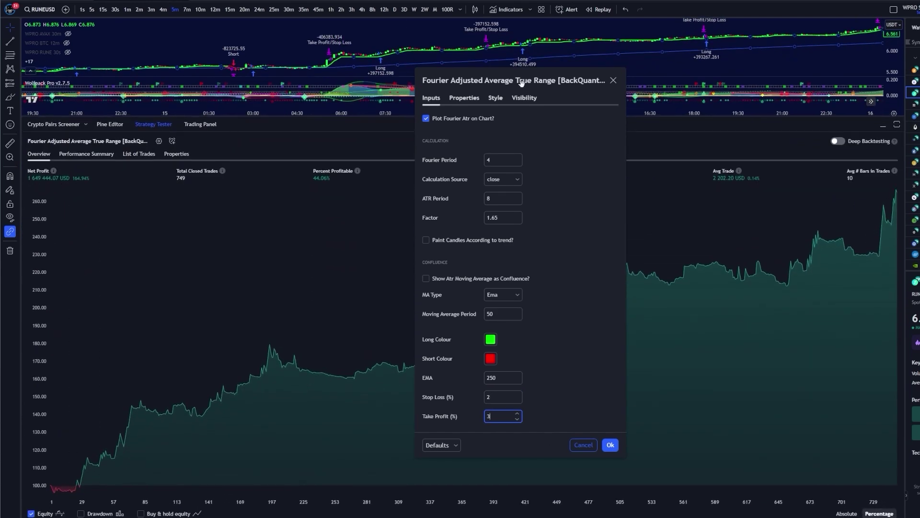
pyautogui.moveTo(519, 80); pyautogui.dragTo(839, 100)
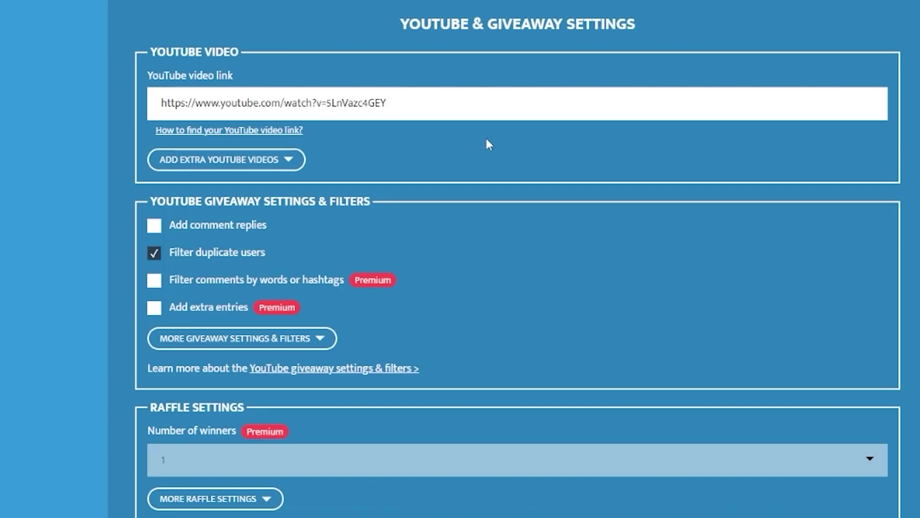
# Scroll down to the raffle results showing the winning comment drawn from 44 entries
pyautogui.scroll(-10, 485, 136)
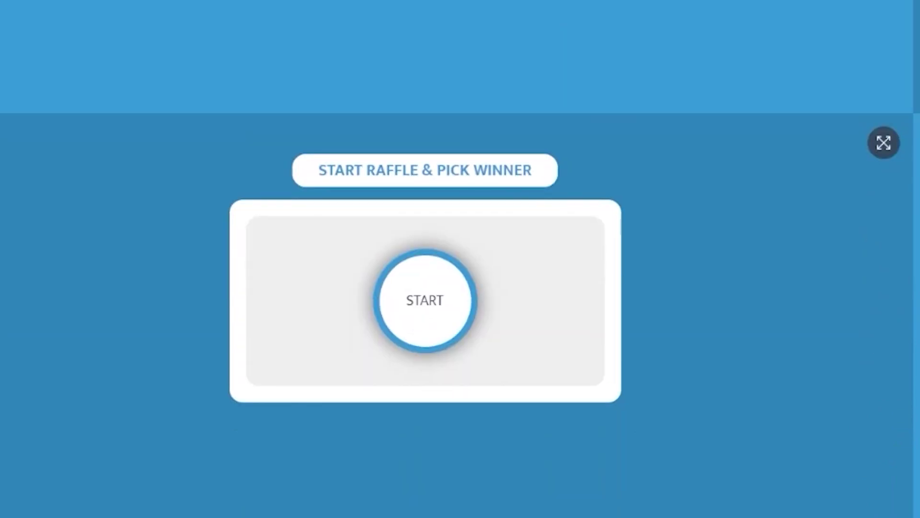
pyautogui.scroll(-5, 582, 207)
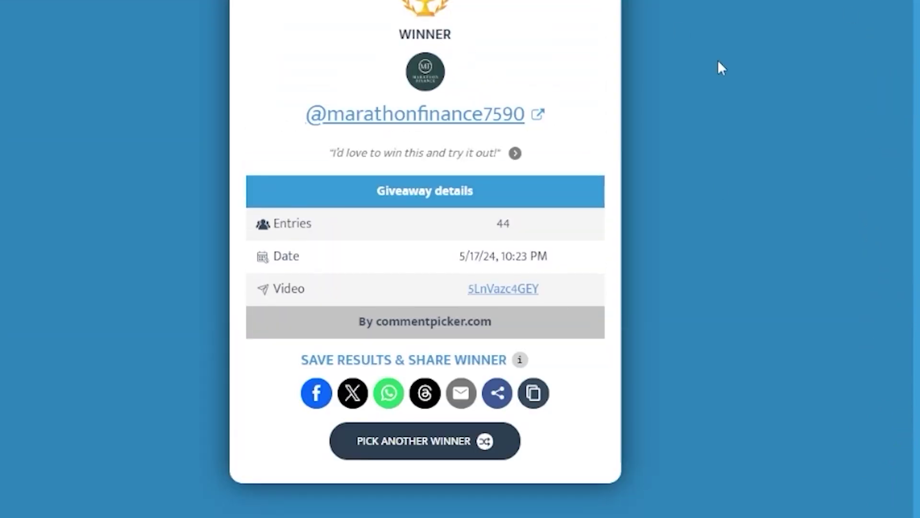
pyautogui.scroll(-2, 676, 43)
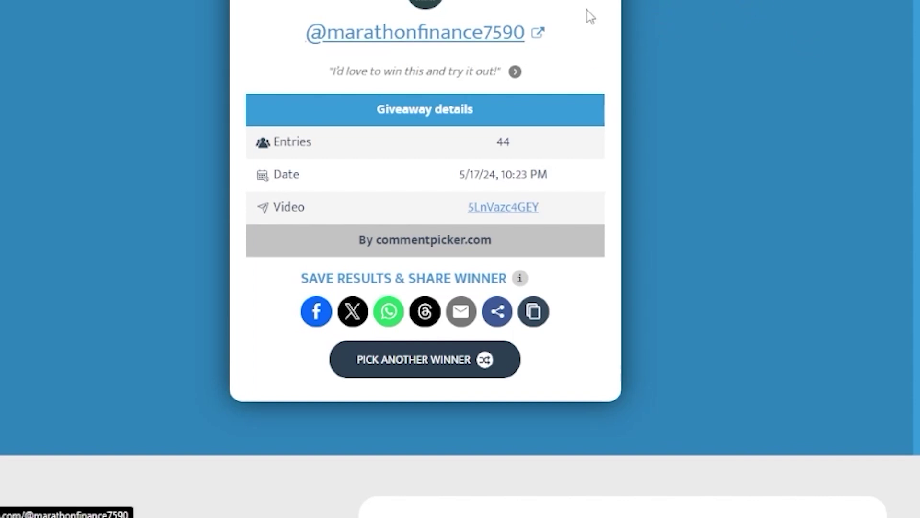
# Reply to the winning comment saying they won and asking for their TradingView username
pyautogui.click(542, 32)
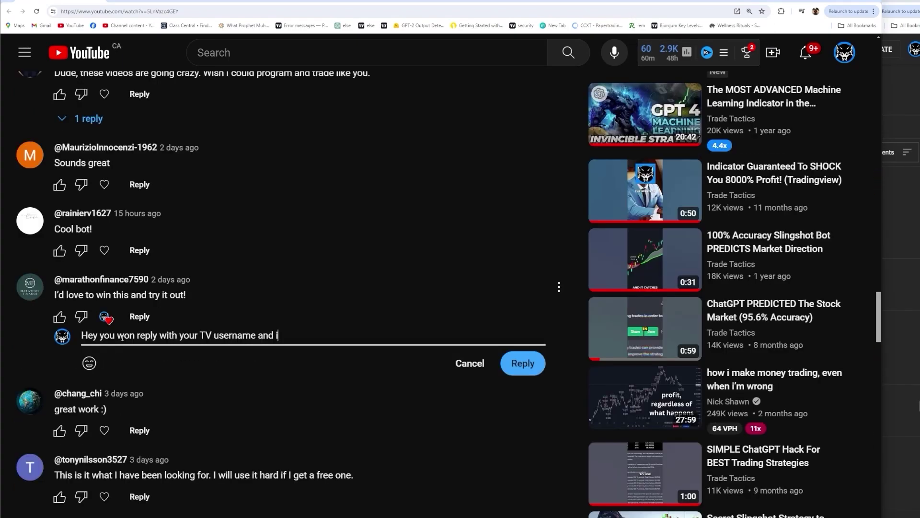
pyautogui.write("'ll")
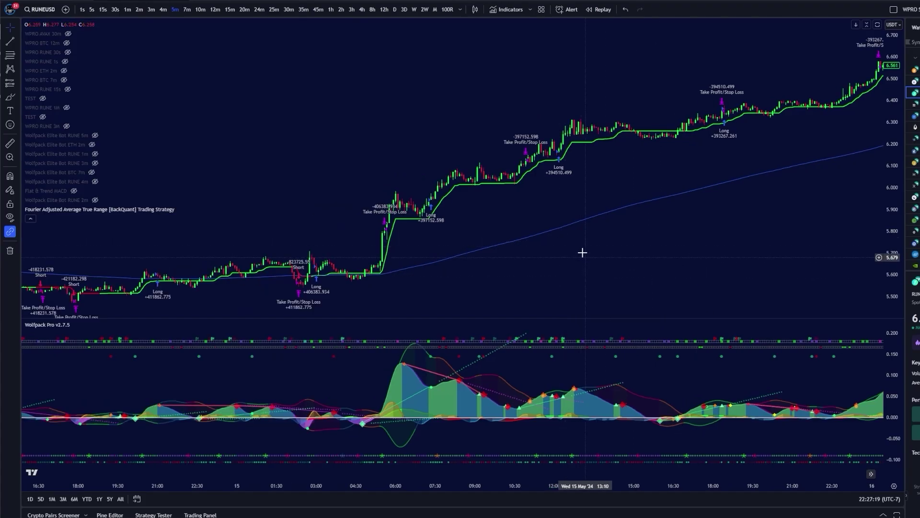
# Attach the chart screenshot to a new working-scripts post titled Fourier Adjusted ATR Strategy
pyautogui.hotkey('alt', 'Tab')
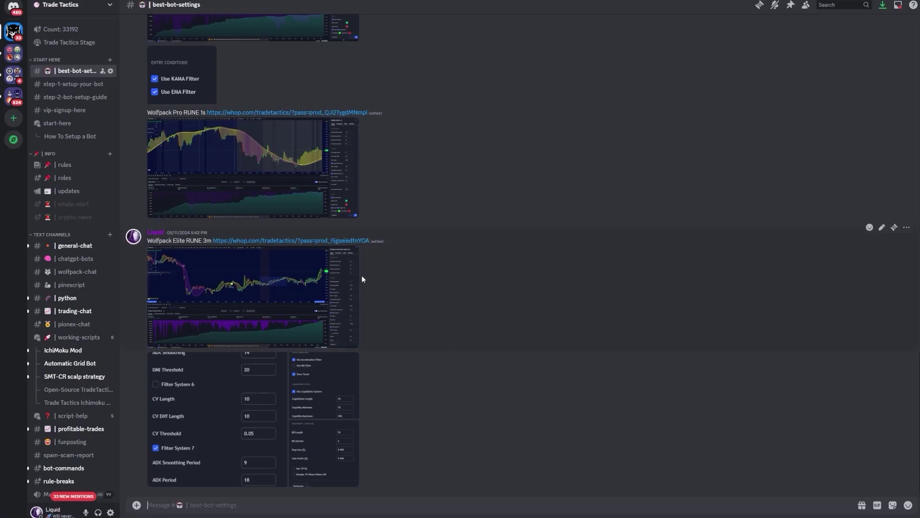
pyautogui.scroll(-1, 105, 267)
pyautogui.scroll(-2, 77, 264)
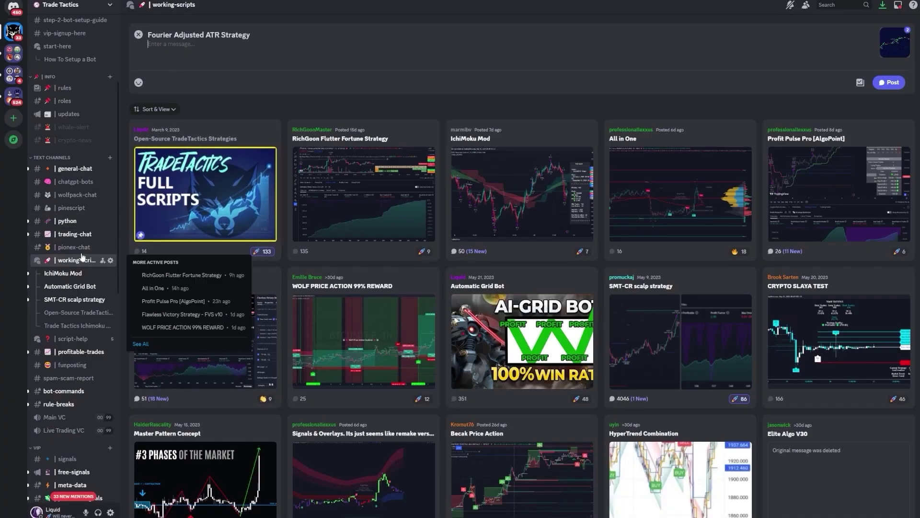
pyautogui.hotkey('ctrl', 'v')
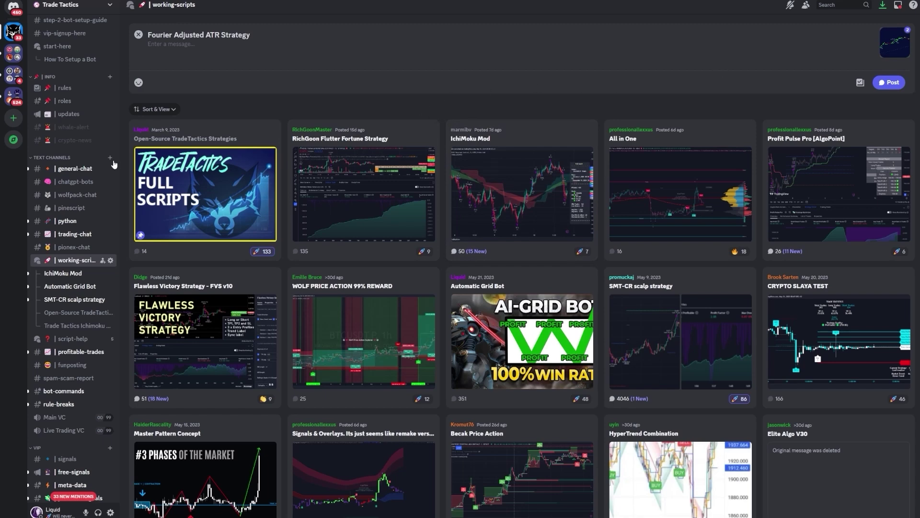
pyautogui.scroll(-1, 720, 154)
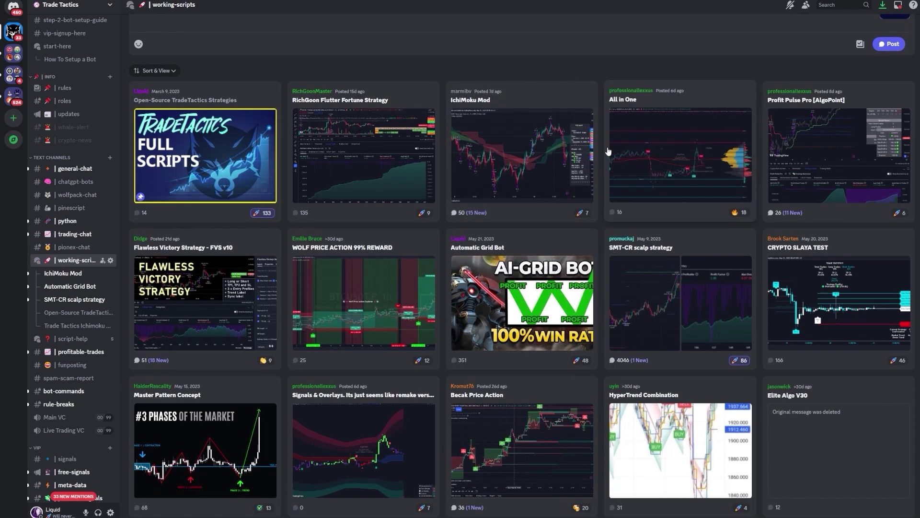
pyautogui.scroll(-1, 589, 357)
pyautogui.scroll(2, 589, 357)
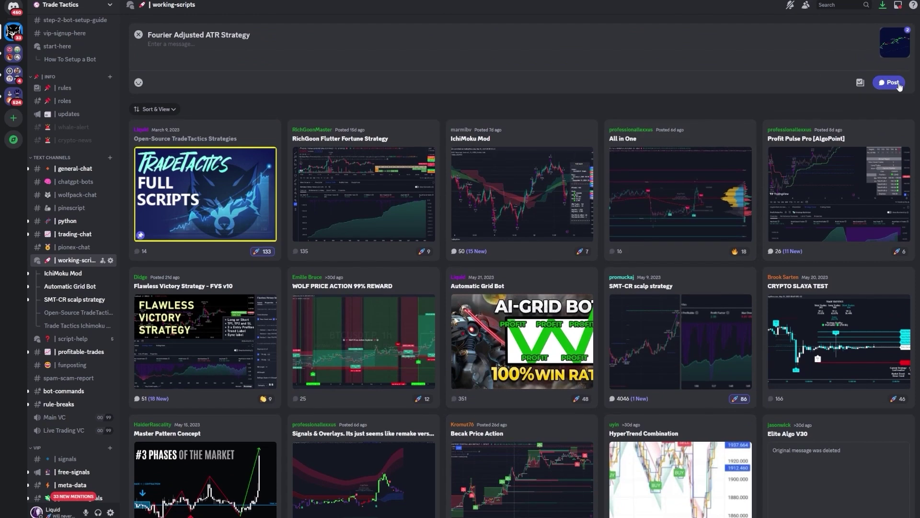
# Publish the Fourier Adjusted ATR Strategy post with its chart image and message.txt script file
pyautogui.click(898, 84)
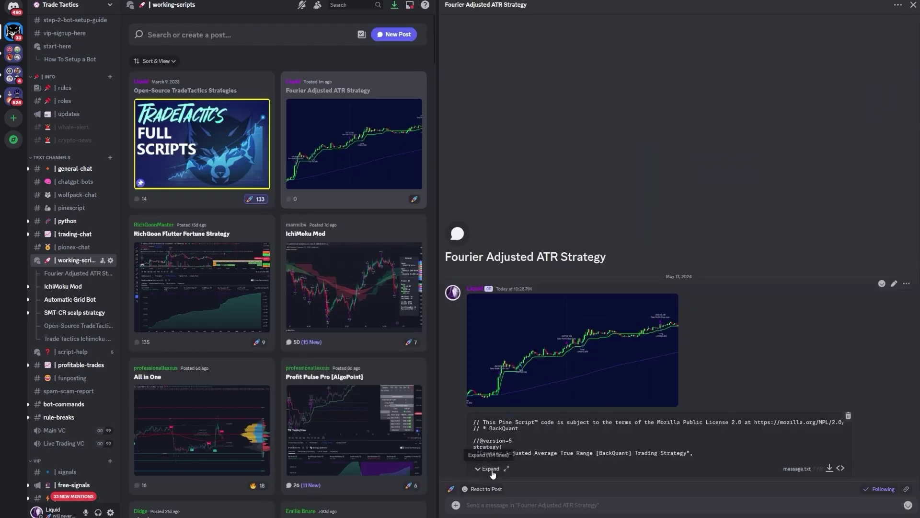